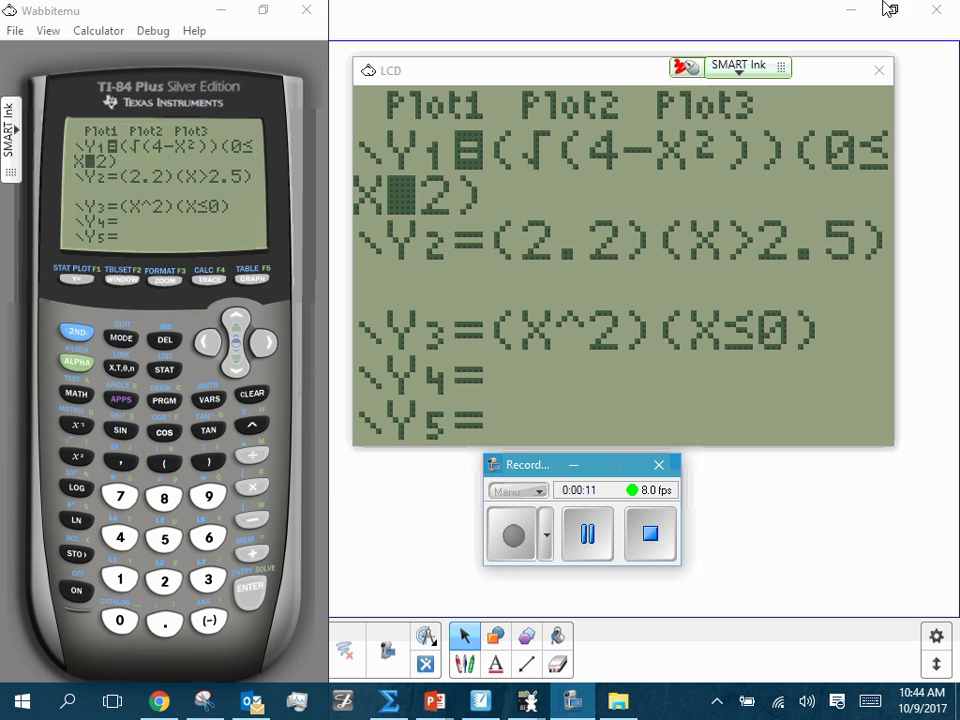
- Graph Y1–Y3 on the TI-84, which shows only a semicircle above the x-axis
{"action": "left_click", "coordinate": [263, 278]}
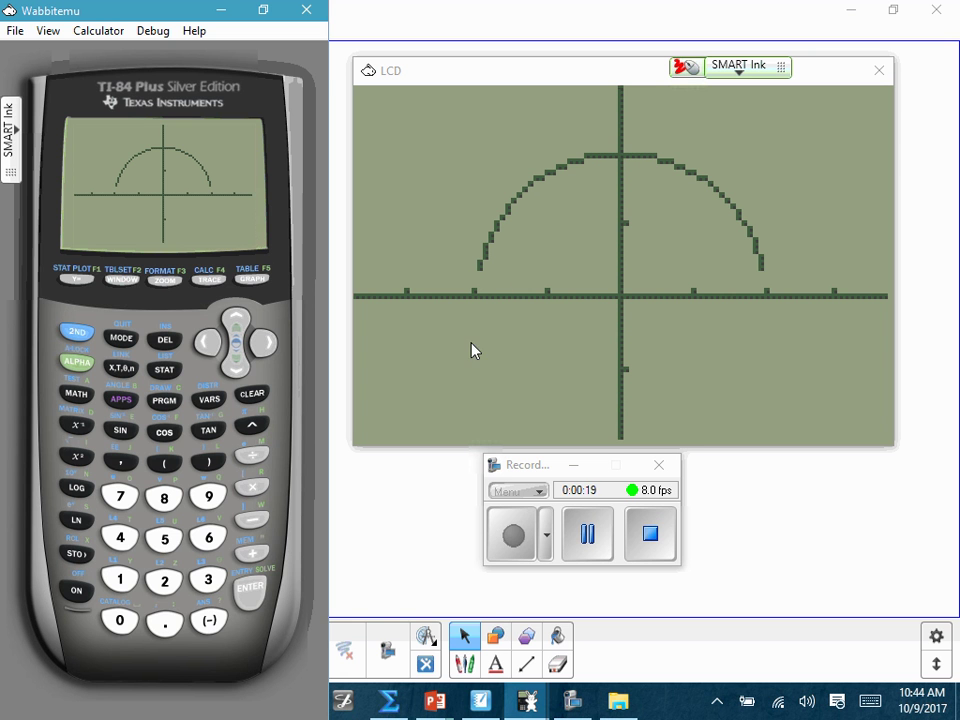
- Switch to a thinner red pen and write the domain [-2, 2] beside the graph
{"action": "left_click", "coordinate": [752, 72]}
{"action": "left_click", "coordinate": [657, 166]}
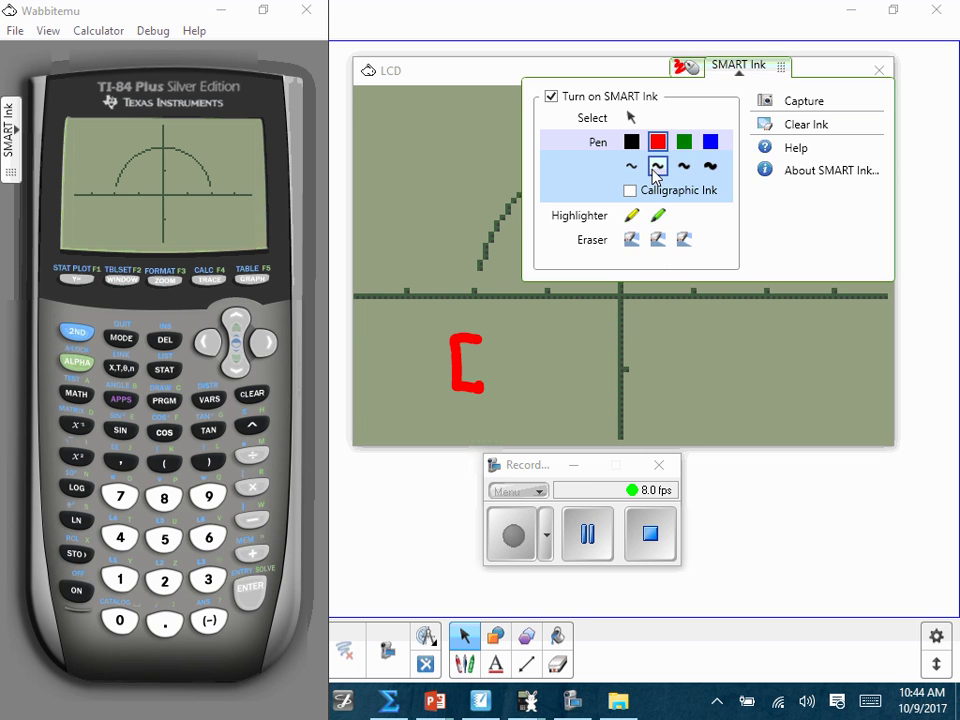
{"action": "left_click", "coordinate": [484, 377]}
{"action": "mouse_move", "coordinate": [476, 369]}
{"action": "left_mouse_down"}
{"action": "mouse_move", "coordinate": [512, 358]}
{"action": "mouse_move", "coordinate": [503, 368]}
{"action": "mouse_move", "coordinate": [512, 374]}
{"action": "mouse_move", "coordinate": [554, 375]}
{"action": "left_mouse_up"}
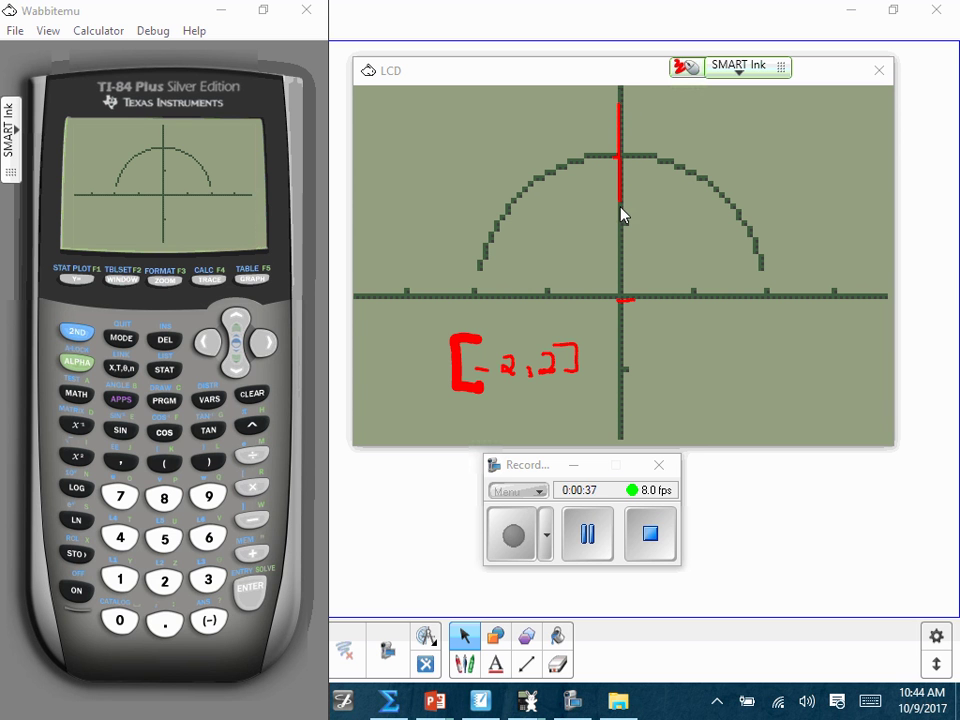
- Trace the y-axis and x-axis in red, then clear all ink from the screen
{"action": "left_click_drag", "start_coordinate": [624, 296], "coordinate": [648, 298]}
{"action": "left_click_drag", "start_coordinate": [728, 311], "coordinate": [858, 305]}
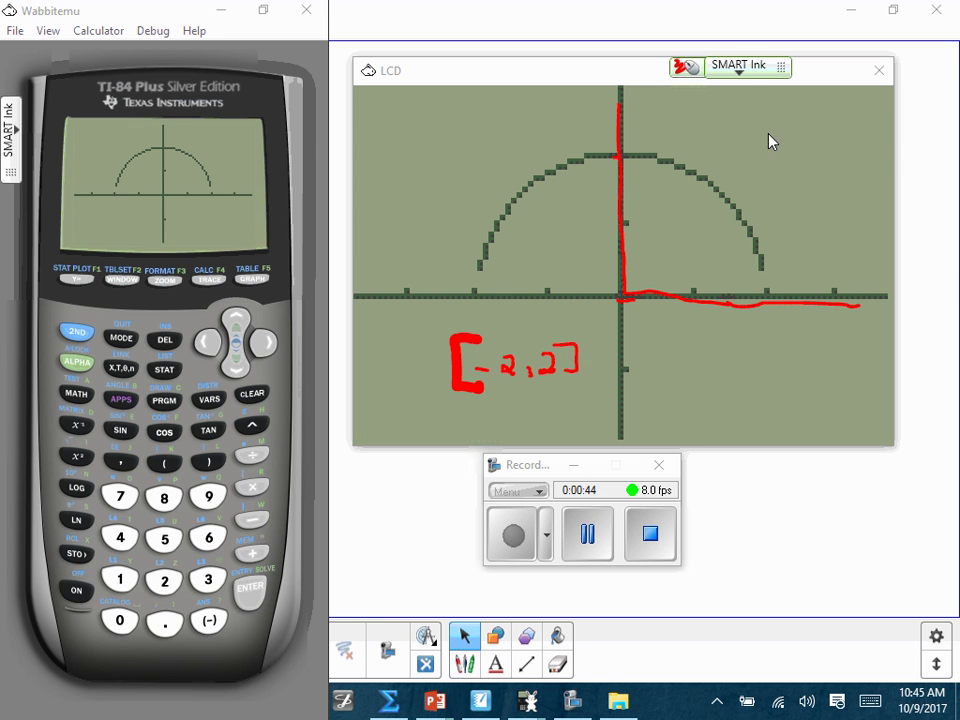
{"action": "left_click", "coordinate": [739, 72]}
{"action": "left_click", "coordinate": [800, 125]}
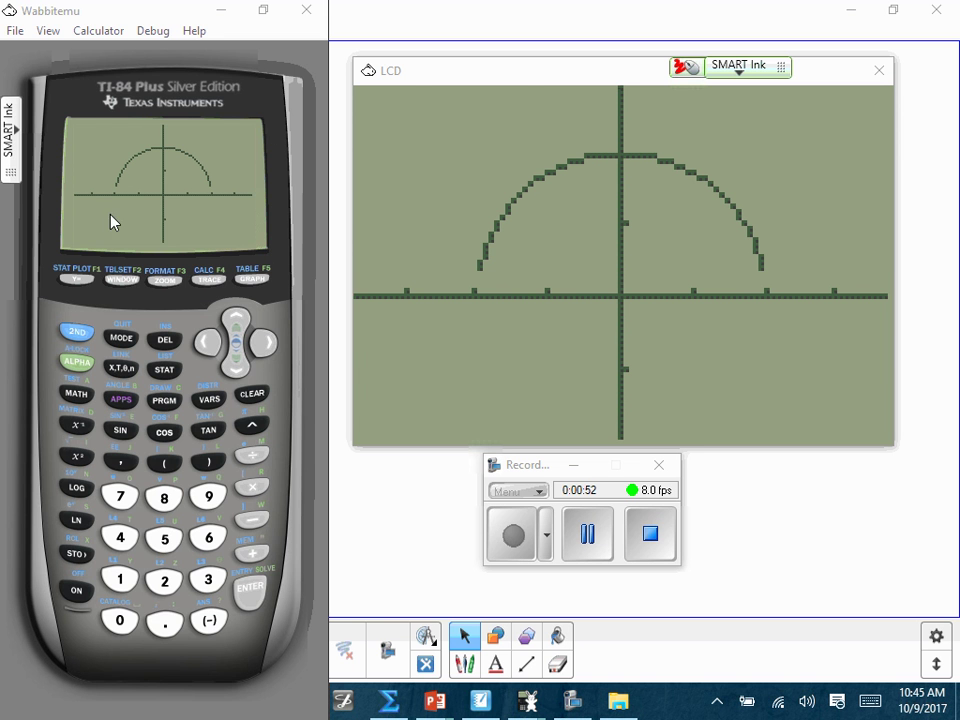
- Return to the Y= editor and move the cursor through Y1 toward its domain condition
{"action": "left_click", "coordinate": [80, 279]}
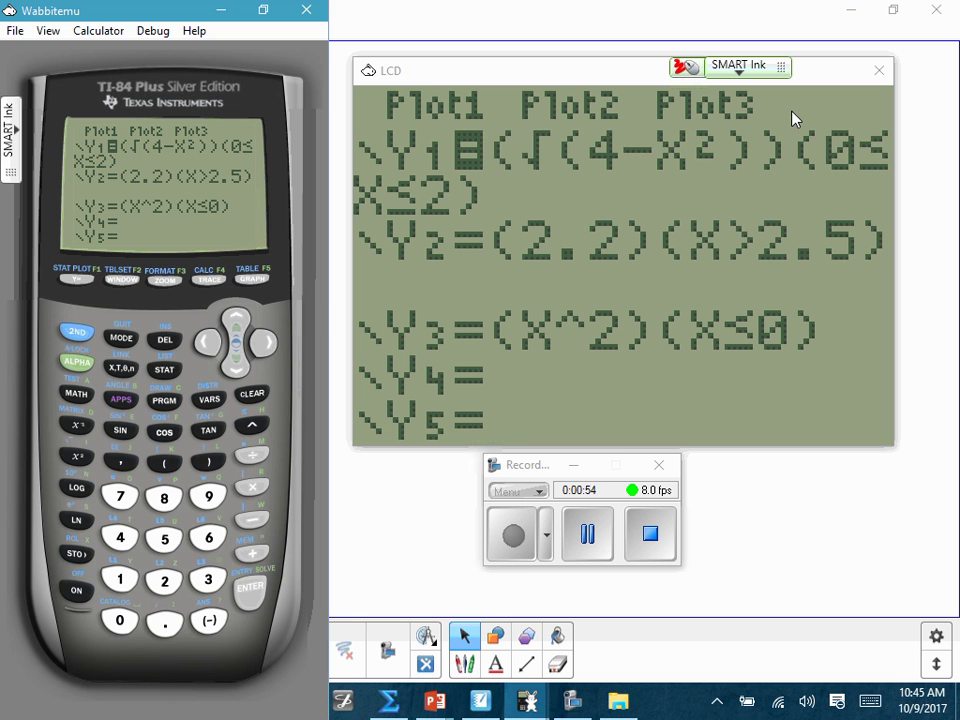
{"action": "key", "text": "Right"}
{"action": "key", "text": "Right"}
{"action": "key", "text": "Right"}
{"action": "key", "text": "Right"}
{"action": "key", "text": "Right"}
{"action": "key", "text": "Right"}
{"action": "key", "text": "Right"}
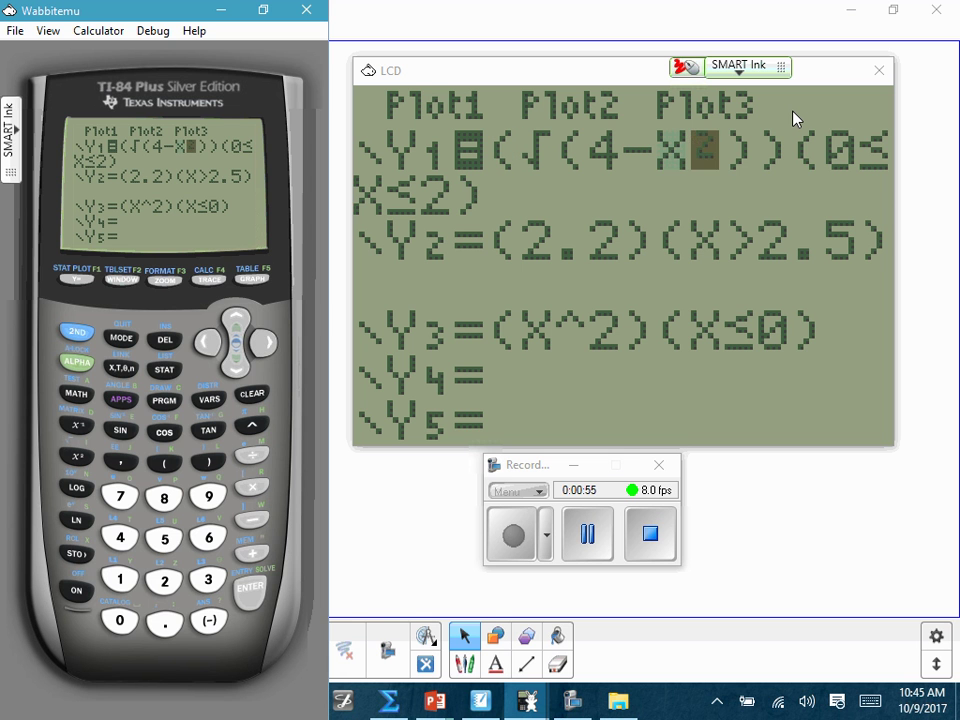
{"action": "key", "text": "Right"}
{"action": "key", "text": "Right"}
{"action": "key", "text": "Right"}
{"action": "key", "text": "Right"}
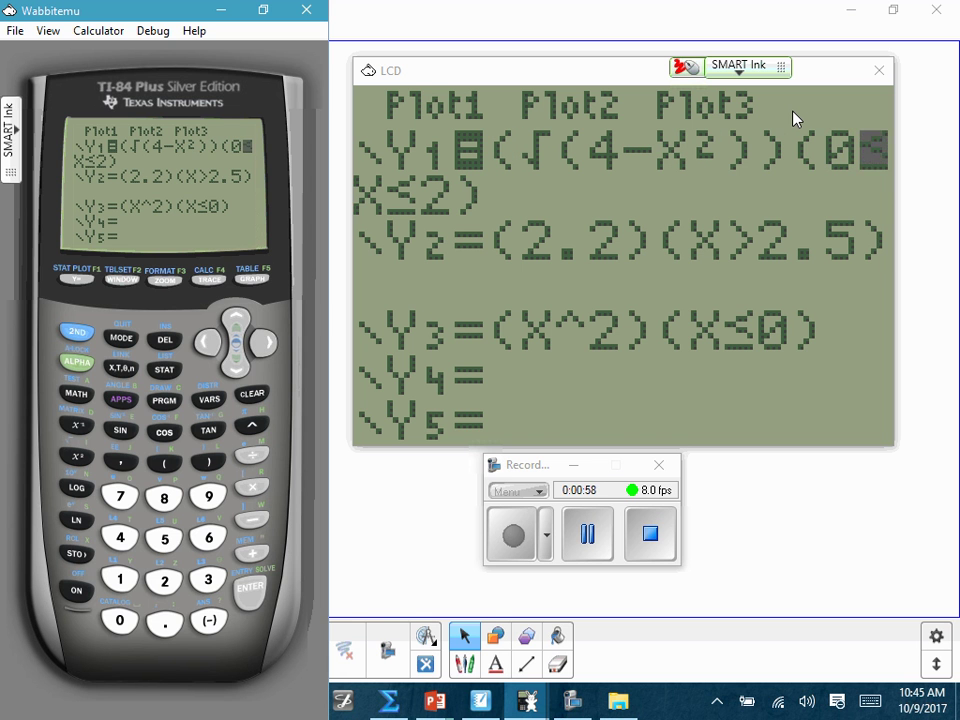
{"action": "key", "text": "Right"}
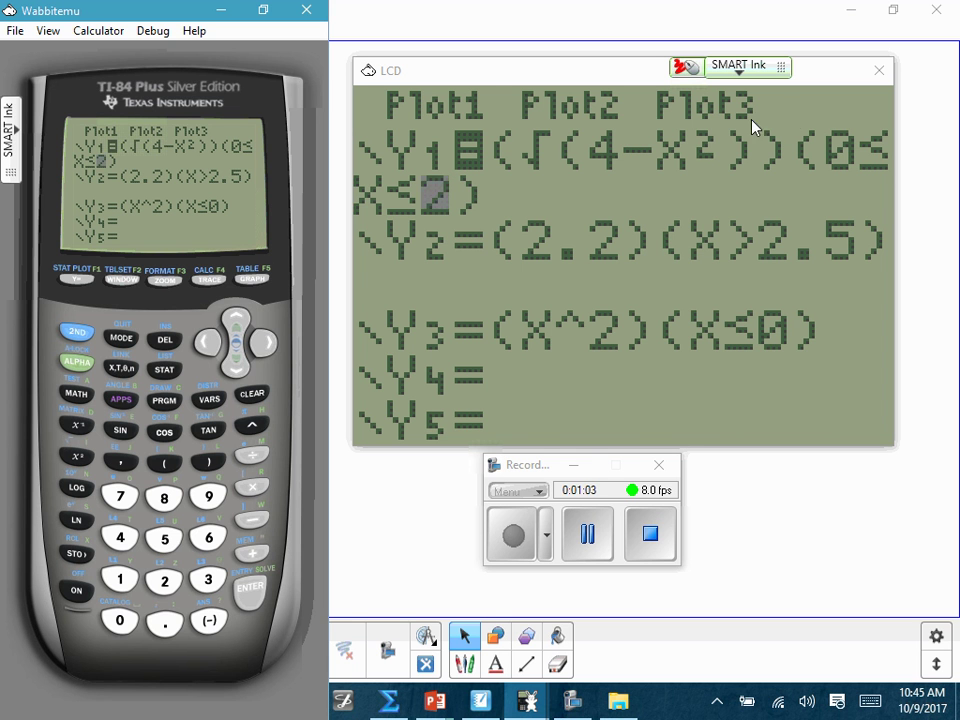
- Place the cursor on Y1's second ≤ and underline 0≤ and X≤2) in red ink
{"action": "left_click", "coordinate": [210, 350]}
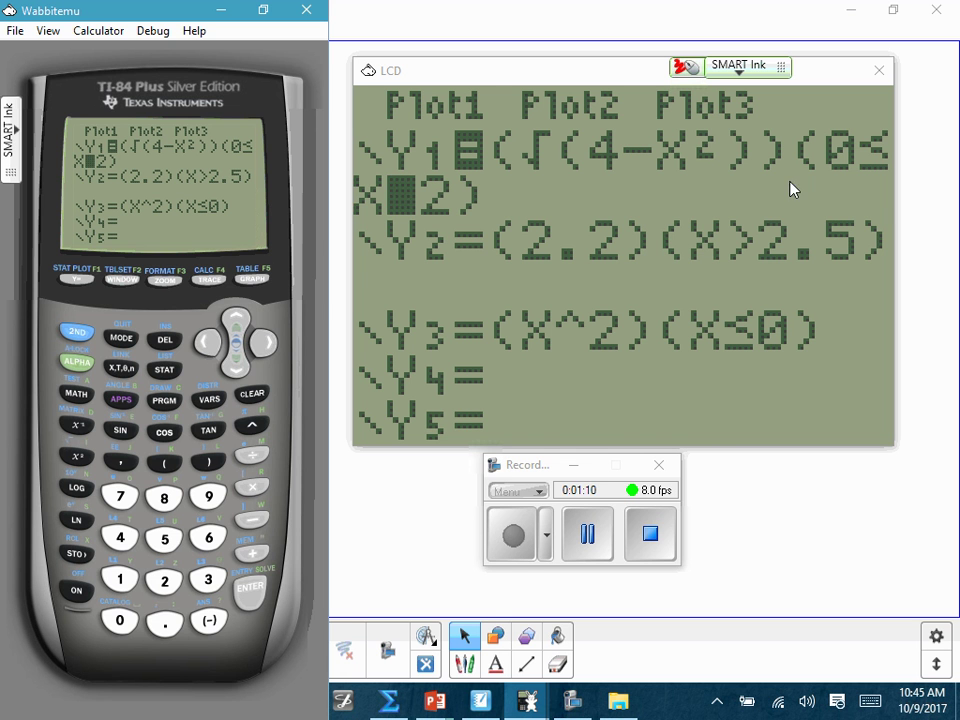
{"action": "left_click_drag", "start_coordinate": [817, 175], "coordinate": [875, 176]}
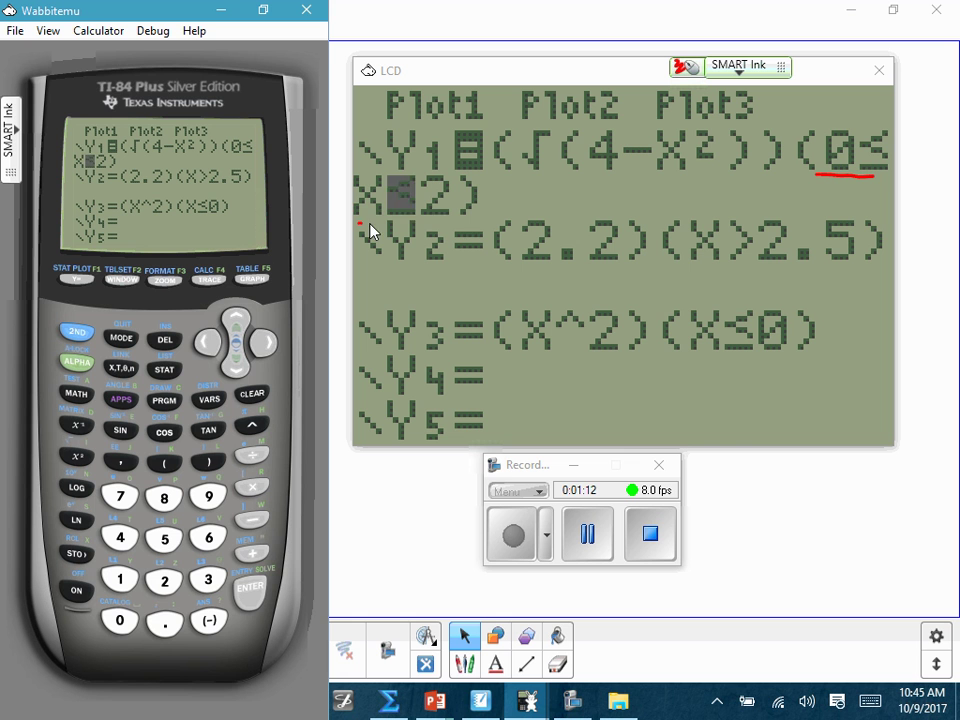
{"action": "left_click_drag", "start_coordinate": [360, 223], "coordinate": [468, 217]}
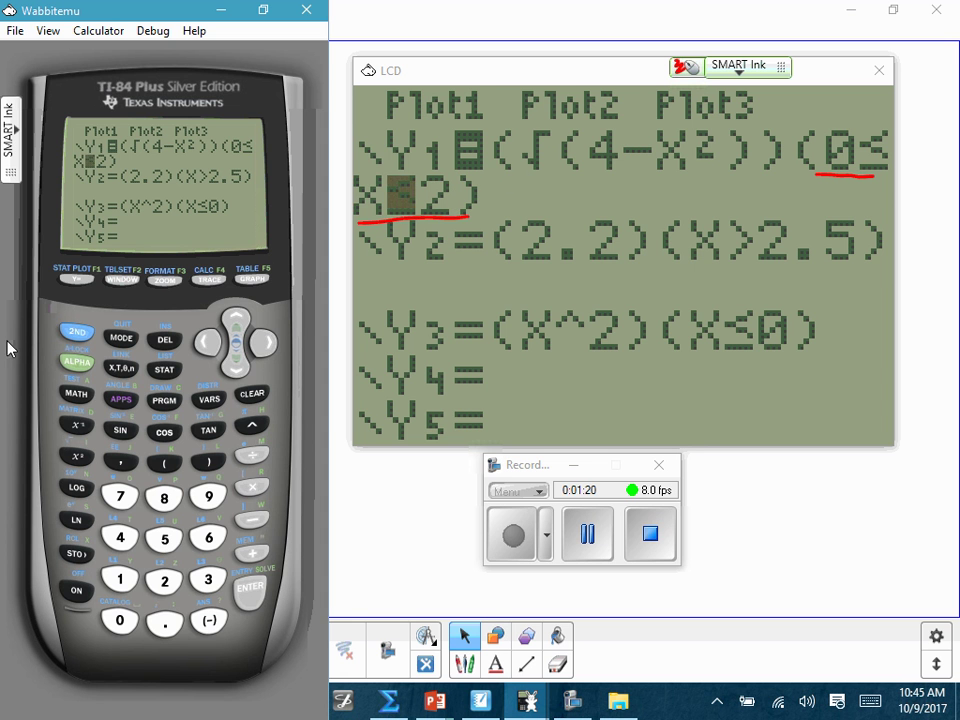
- Replace Y1's second ≤ with 'and' and insert an X before the 2
{"action": "left_click", "coordinate": [77, 333]}
{"action": "left_click", "coordinate": [84, 395]}
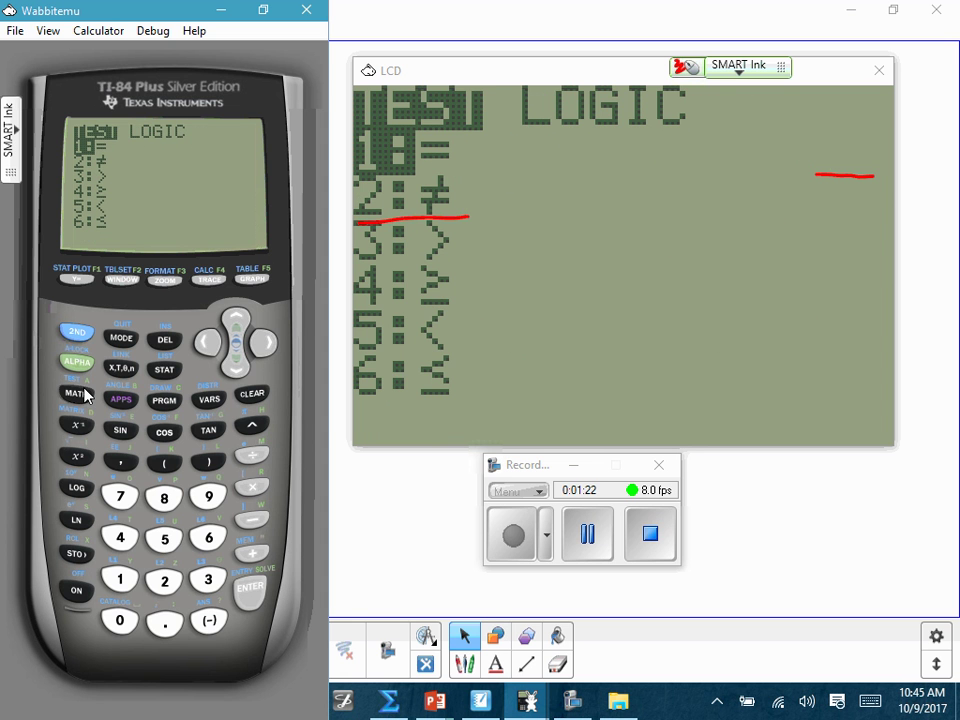
{"action": "left_click", "coordinate": [263, 343]}
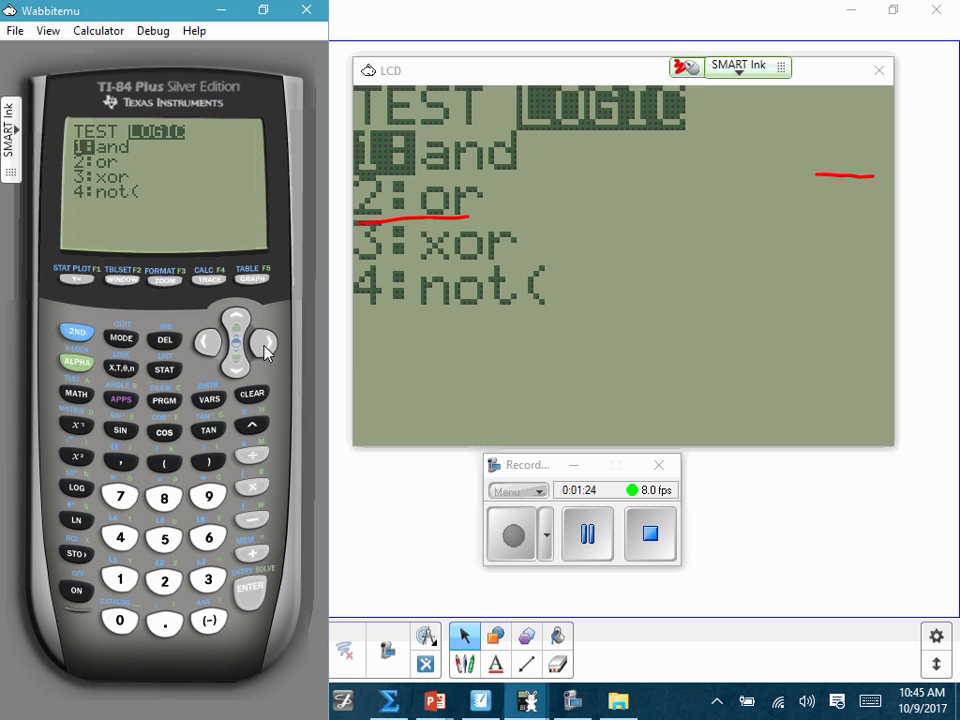
{"action": "left_click", "coordinate": [250, 598]}
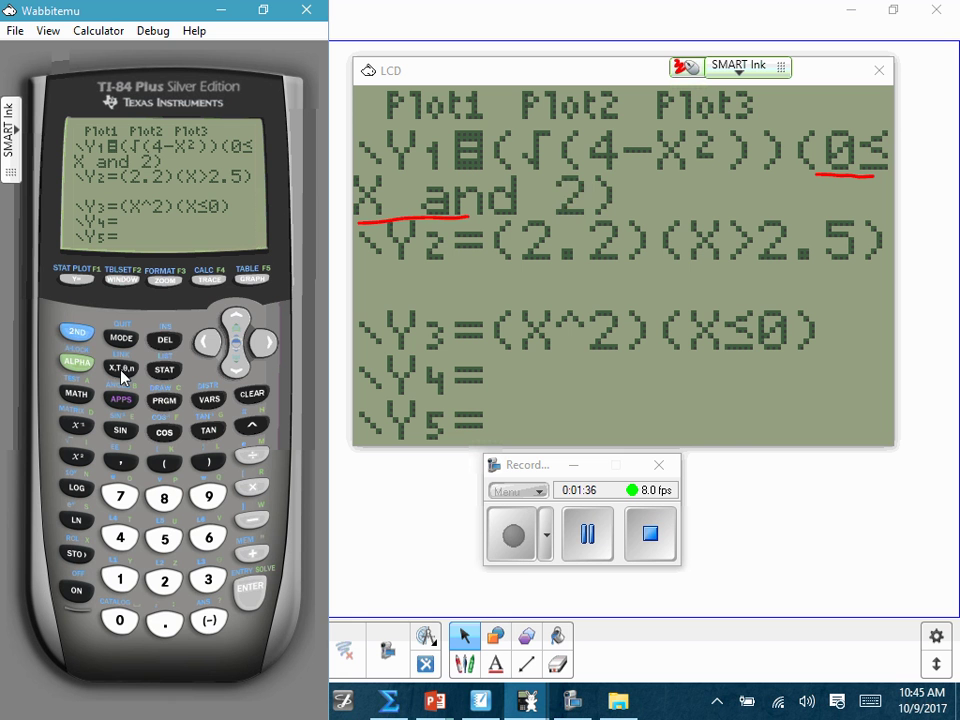
{"action": "left_click", "coordinate": [77, 338]}
{"action": "left_click", "coordinate": [165, 340]}
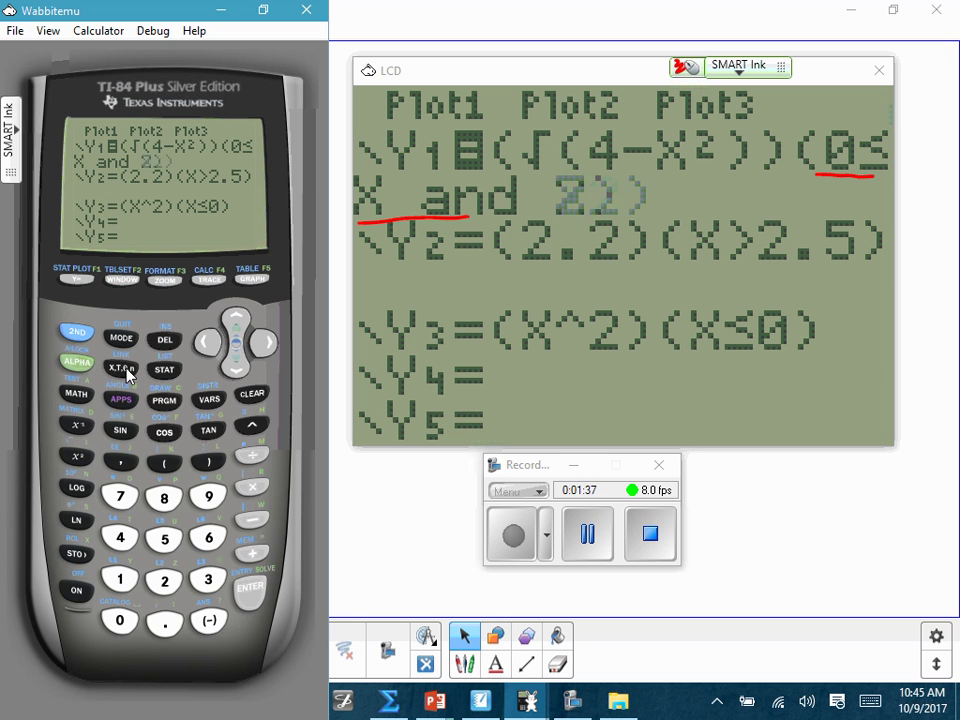
{"action": "left_click", "coordinate": [122, 369]}
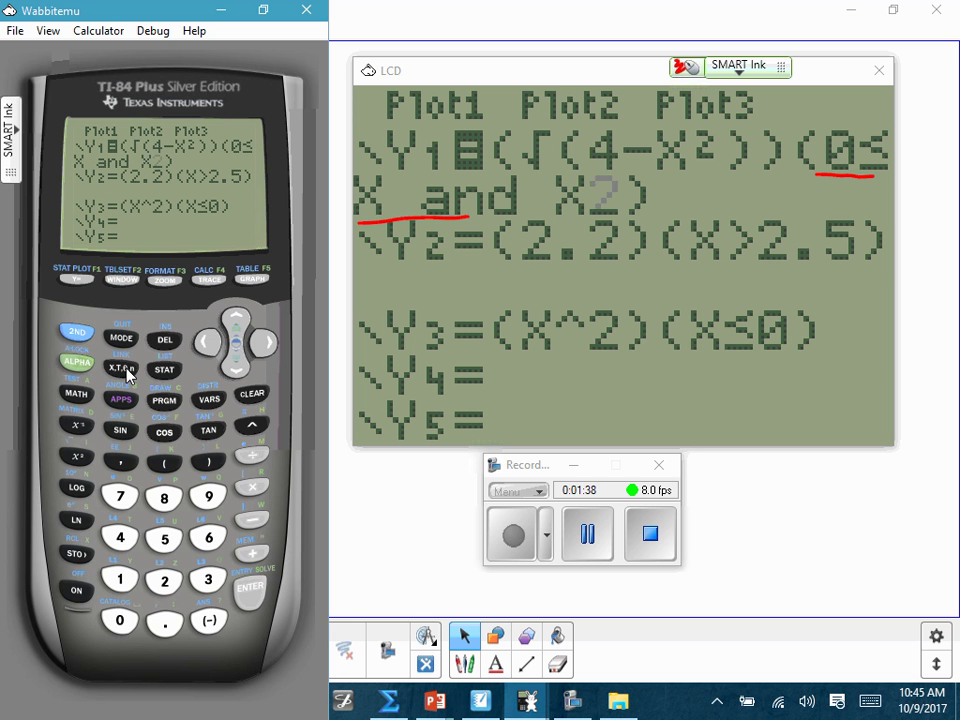
- Insert ≤ between the X and the 2 so Y1's condition reads 0≤X and X≤2
{"action": "left_click", "coordinate": [76, 332]}
{"action": "left_click", "coordinate": [79, 424]}
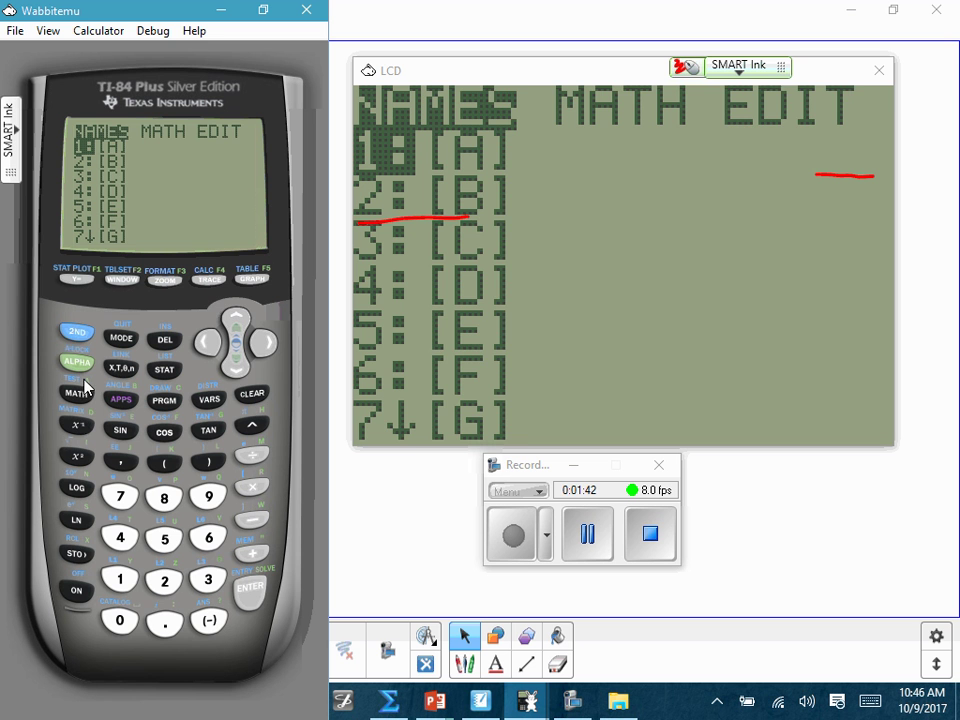
{"action": "left_click", "coordinate": [77, 394]}
{"action": "left_click", "coordinate": [77, 332]}
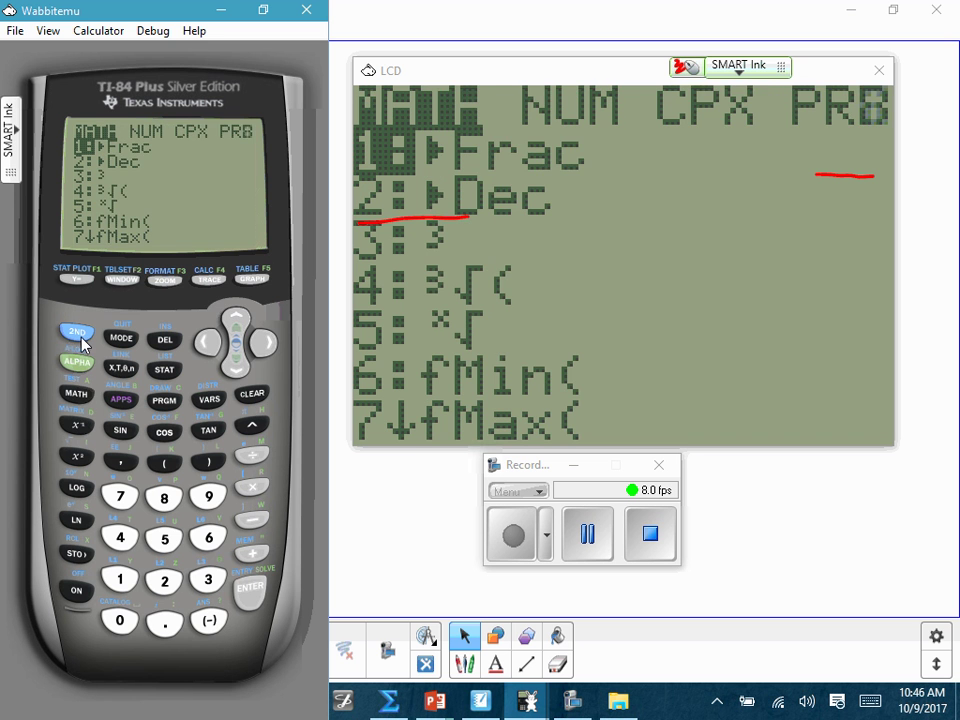
{"action": "left_click", "coordinate": [80, 396]}
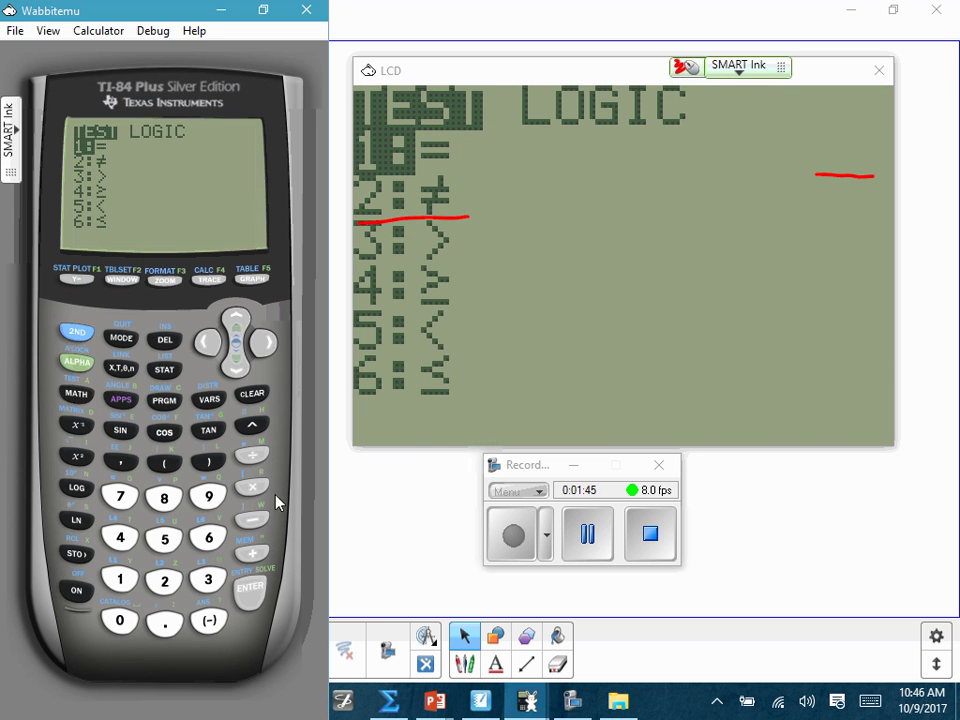
{"action": "left_click", "coordinate": [209, 540]}
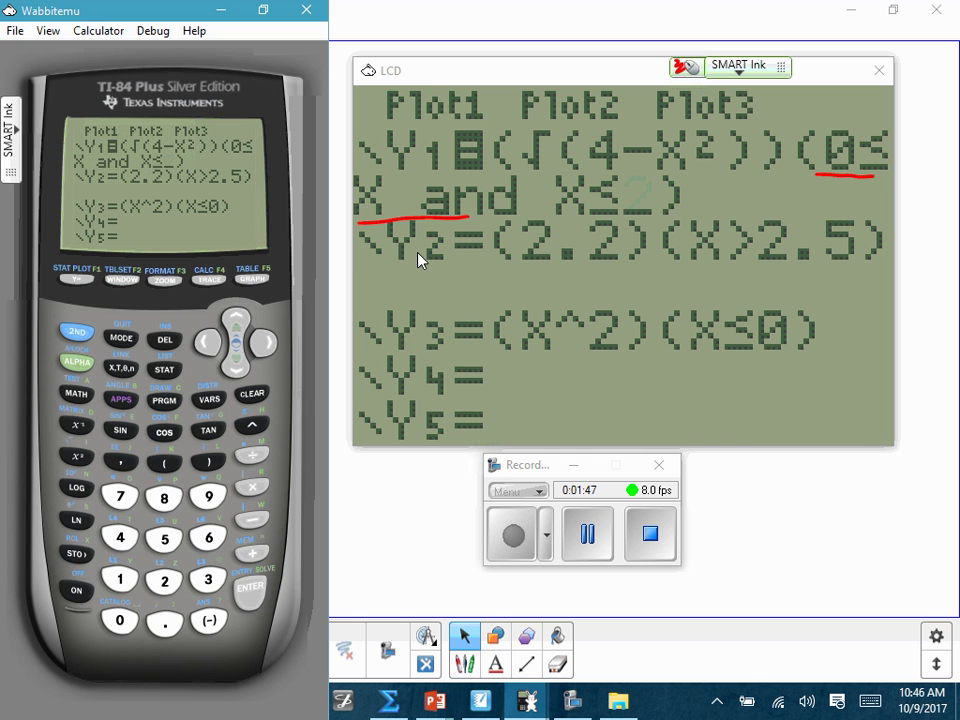
{"action": "key", "text": "Right"}
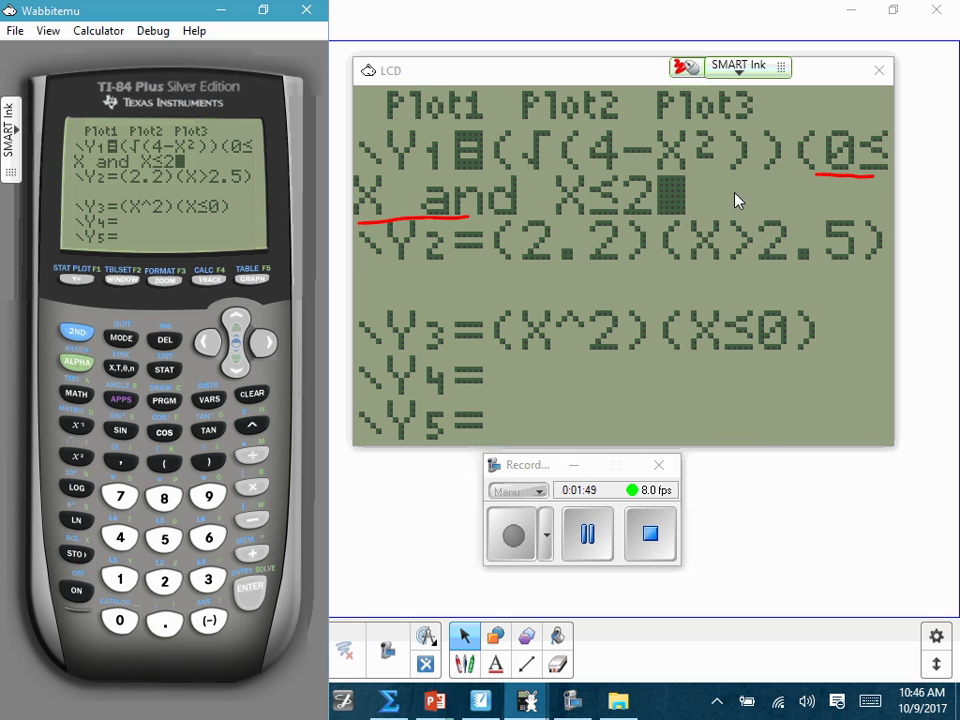
- Circle Y1's condition in red, clear the ink, and graph the quarter circle from x=0 to x=2
{"action": "mouse_move", "coordinate": [744, 184]}
{"action": "left_mouse_down"}
{"action": "mouse_move", "coordinate": [724, 190]}
{"action": "mouse_move", "coordinate": [730, 183]}
{"action": "mouse_move", "coordinate": [766, 207]}
{"action": "mouse_move", "coordinate": [814, 193]}
{"action": "mouse_move", "coordinate": [805, 212]}
{"action": "left_mouse_up"}
{"action": "left_click", "coordinate": [739, 69]}
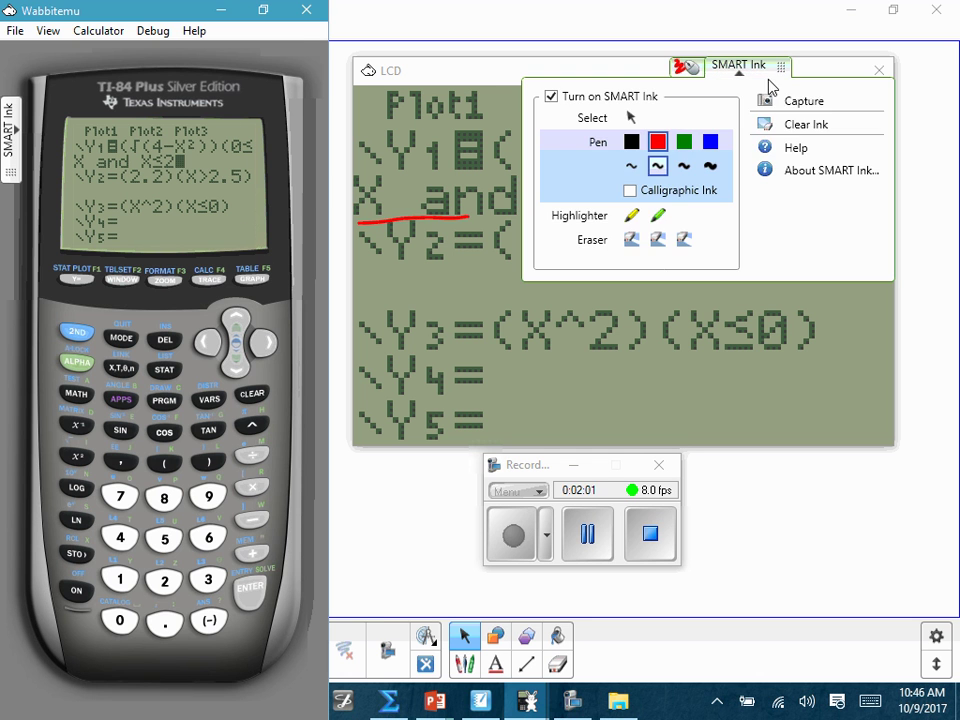
{"action": "left_click", "coordinate": [800, 124]}
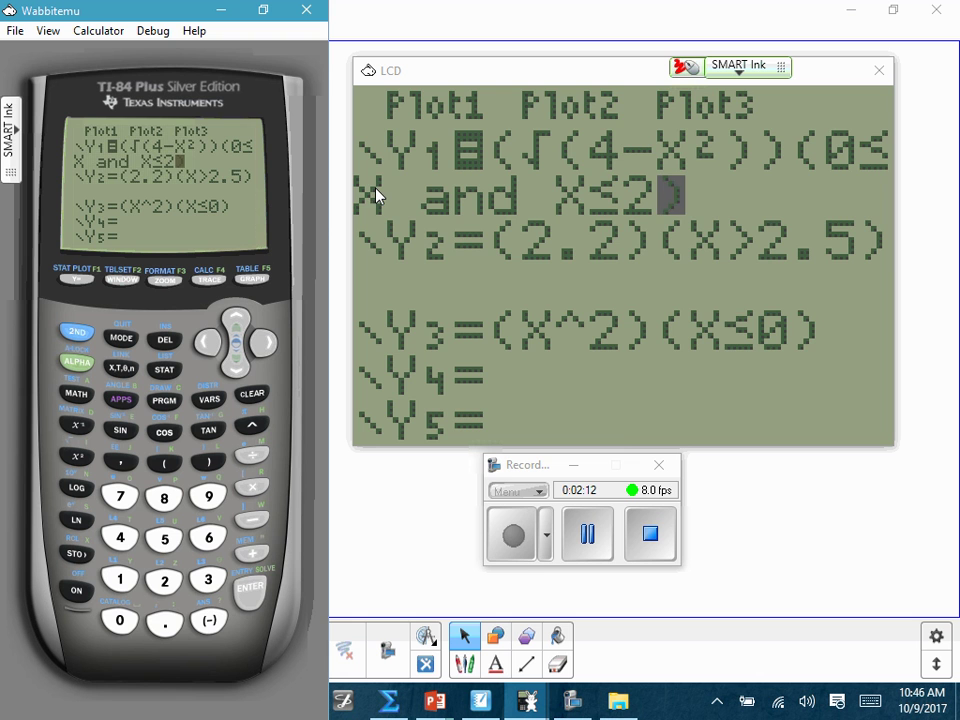
{"action": "left_click", "coordinate": [267, 288]}
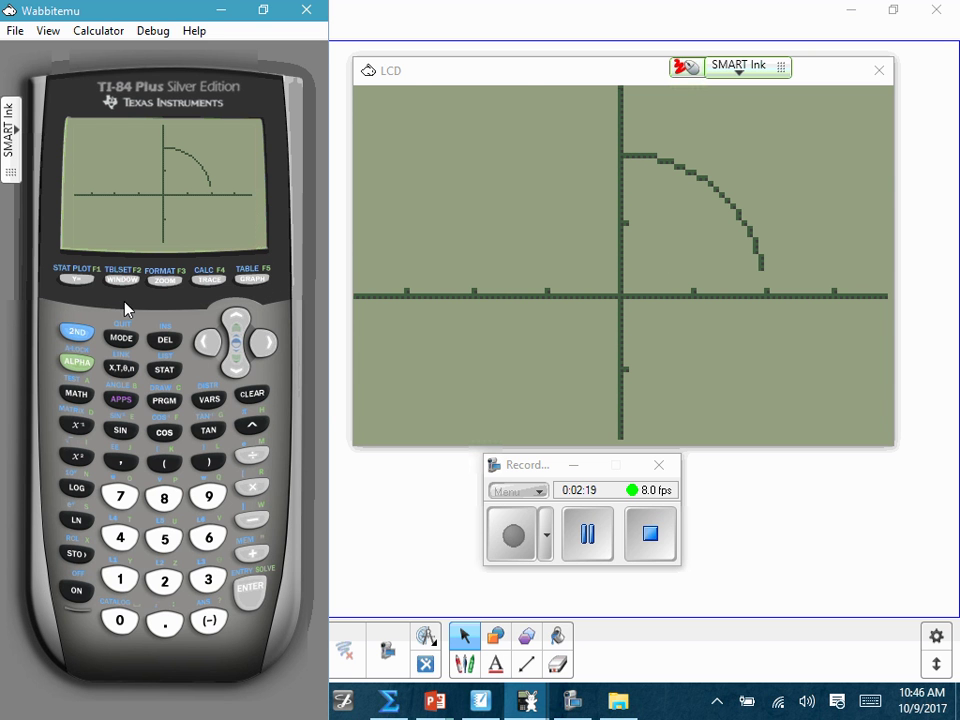
- Enable Y2 in the Y= editor and regraph to add the horizontal line y=2.2 for x>2.5
{"action": "left_click", "coordinate": [79, 281]}
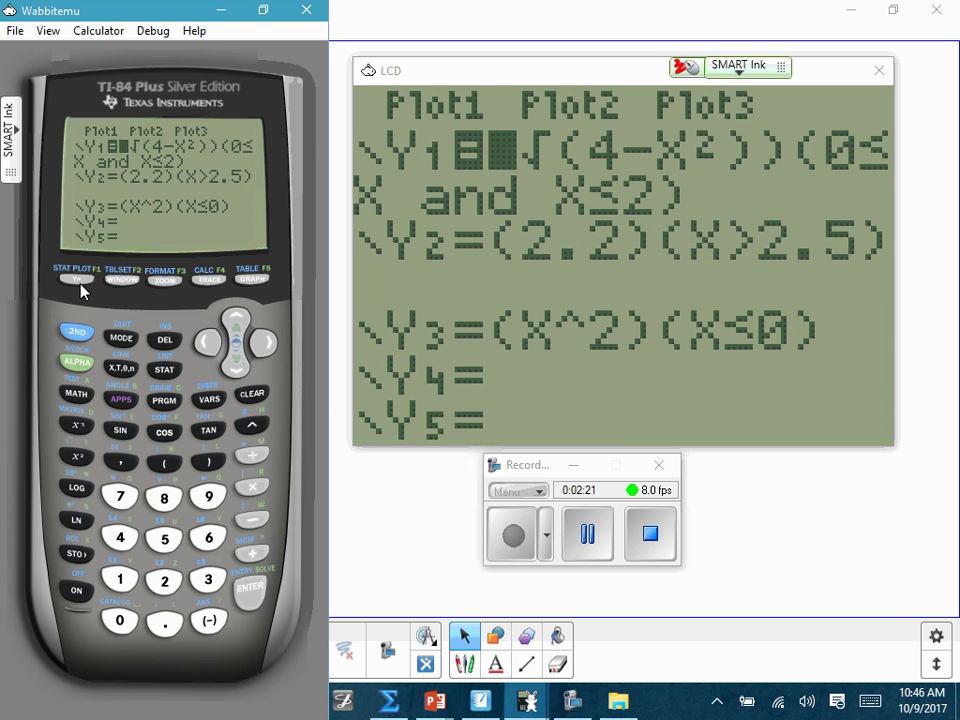
{"action": "left_click", "coordinate": [238, 364]}
{"action": "left_click", "coordinate": [238, 364]}
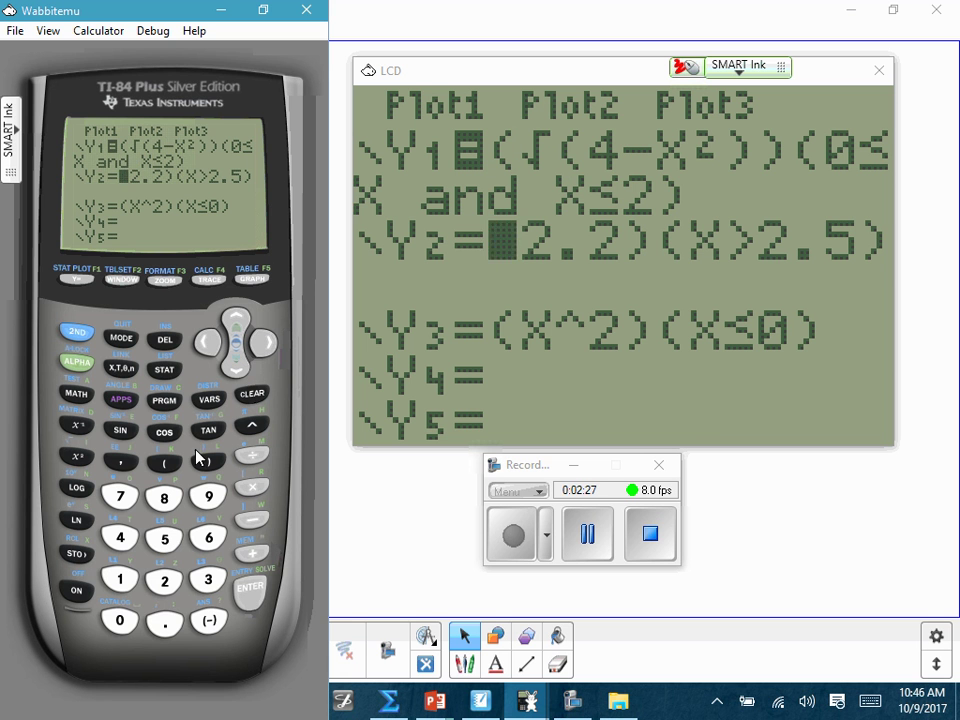
{"action": "left_click", "coordinate": [207, 343]}
{"action": "left_click", "coordinate": [258, 590]}
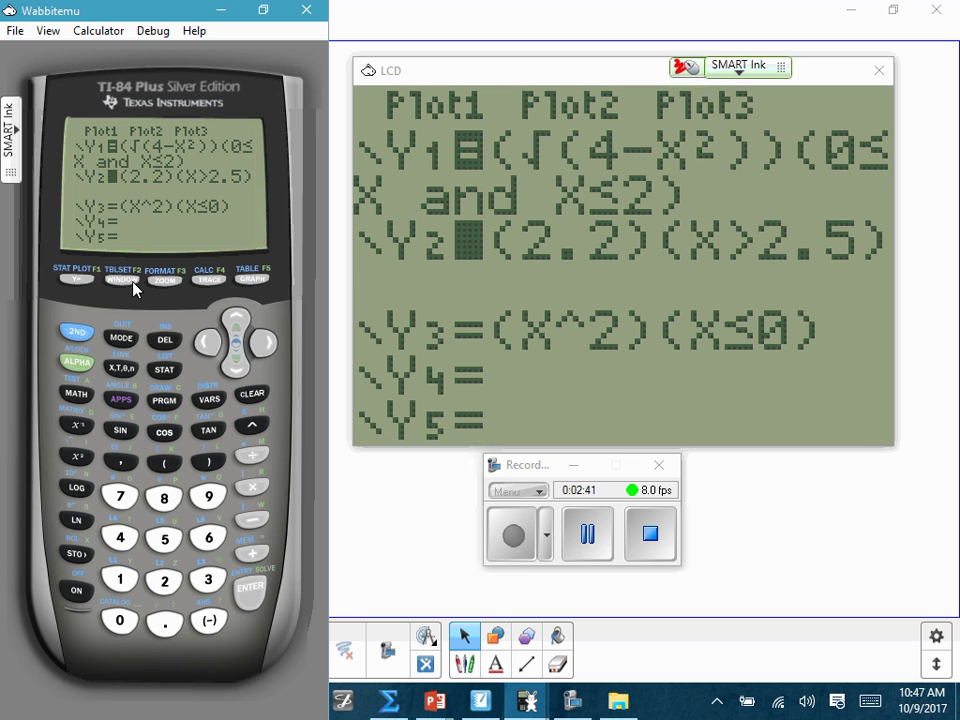
{"action": "left_click", "coordinate": [258, 283]}
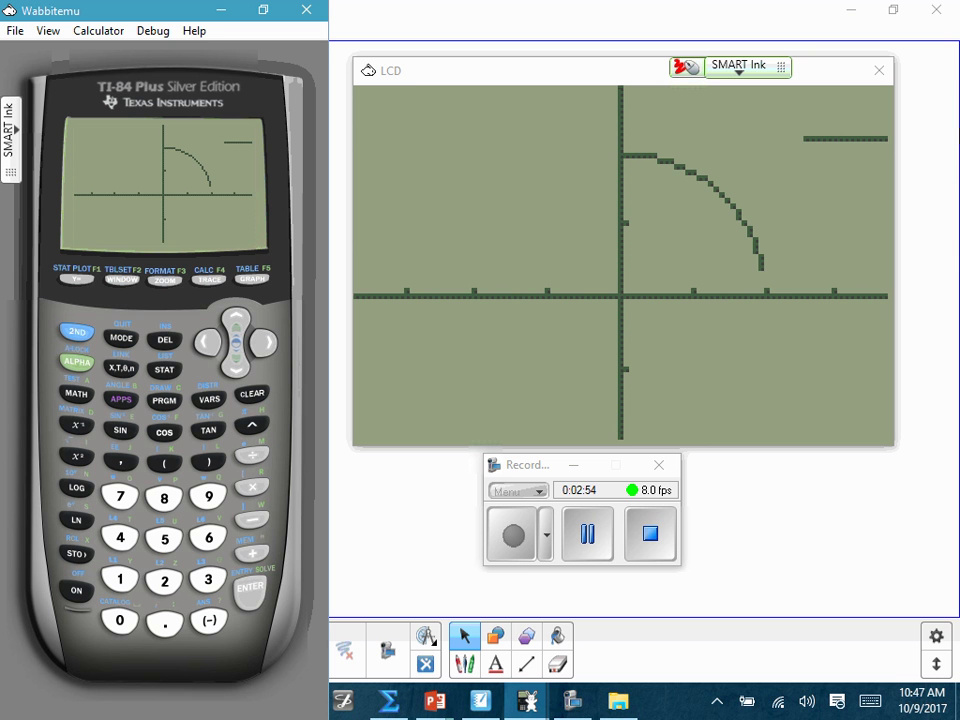
- Enable Y3 in the Y= editor and regraph to add the parabola left of the y-axis
{"action": "left_click", "coordinate": [78, 278]}
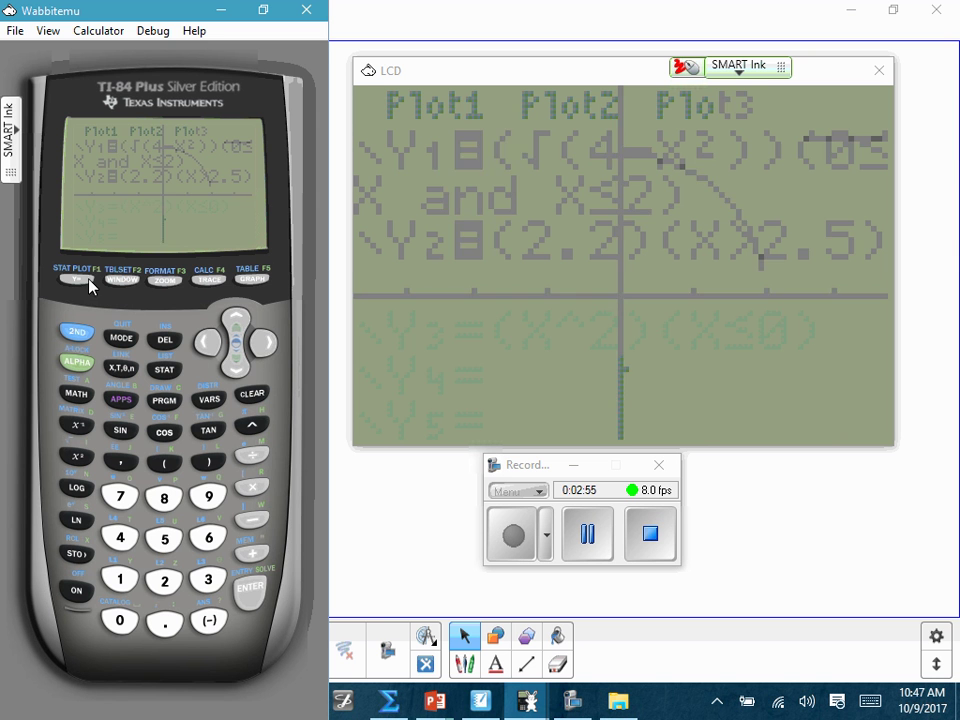
{"action": "left_click", "coordinate": [238, 368]}
{"action": "left_click", "coordinate": [240, 372]}
{"action": "left_click", "coordinate": [240, 372]}
{"action": "left_click", "coordinate": [240, 372]}
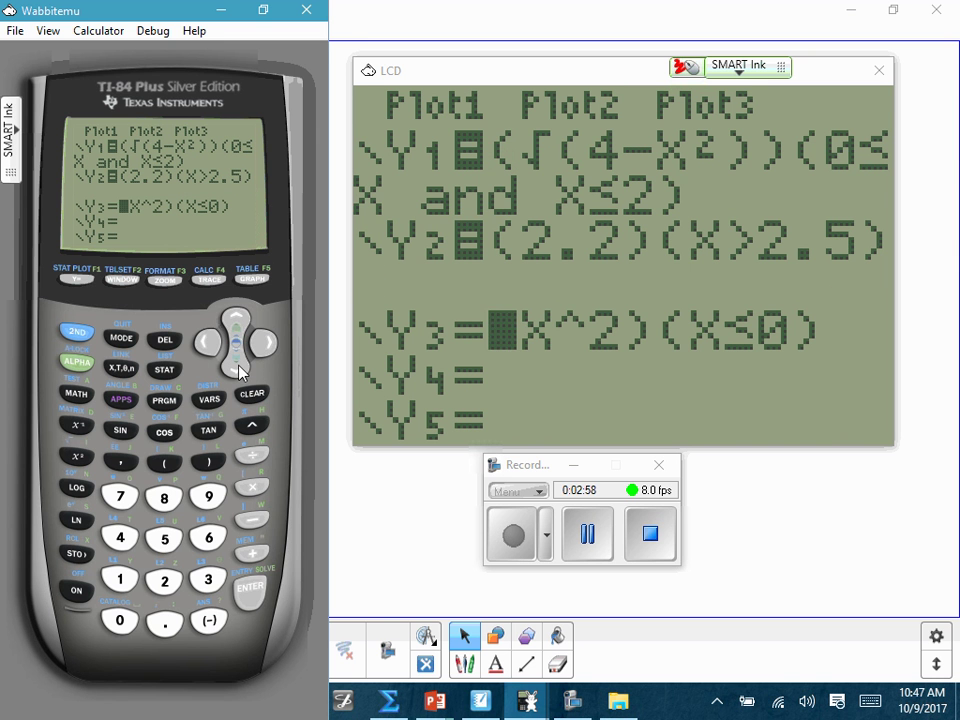
{"action": "key", "text": "Left"}
{"action": "left_click", "coordinate": [250, 585]}
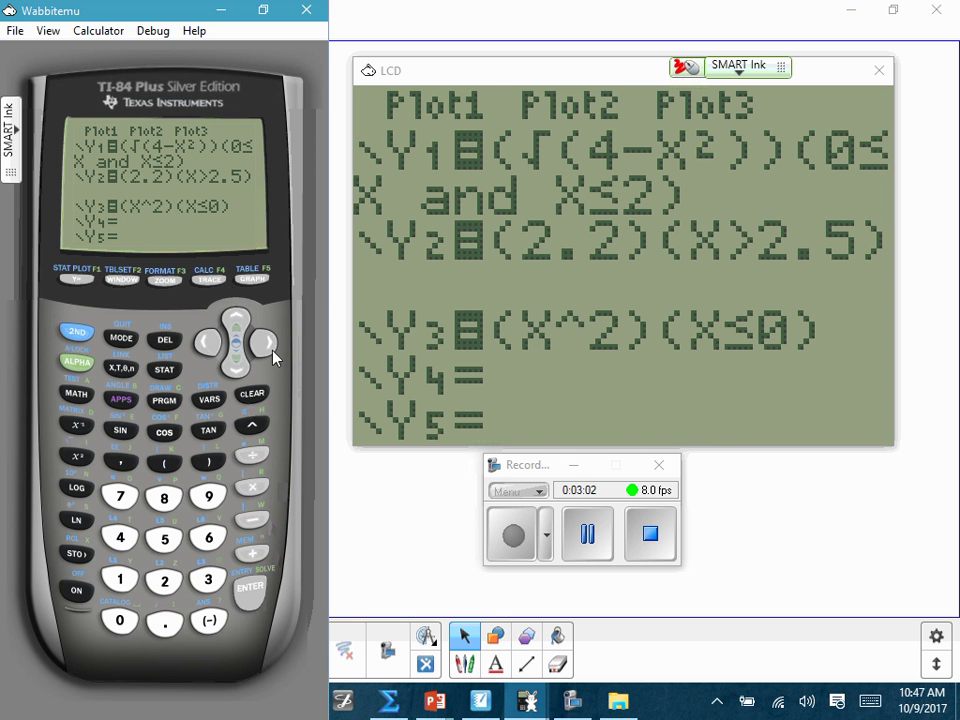
{"action": "key", "text": "Right"}
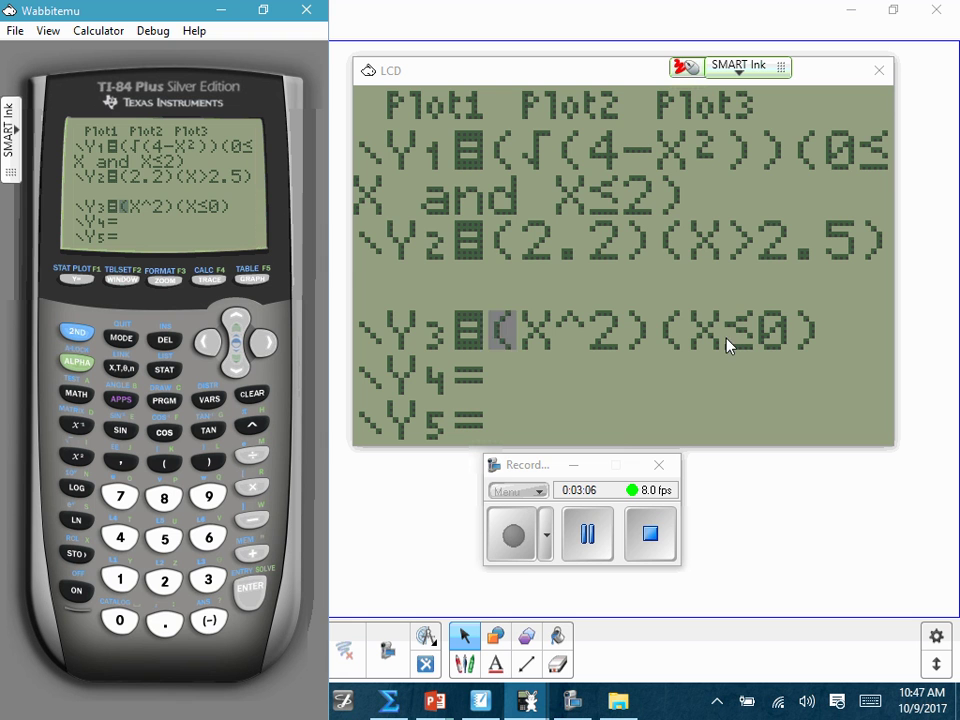
{"action": "left_click", "coordinate": [252, 280]}
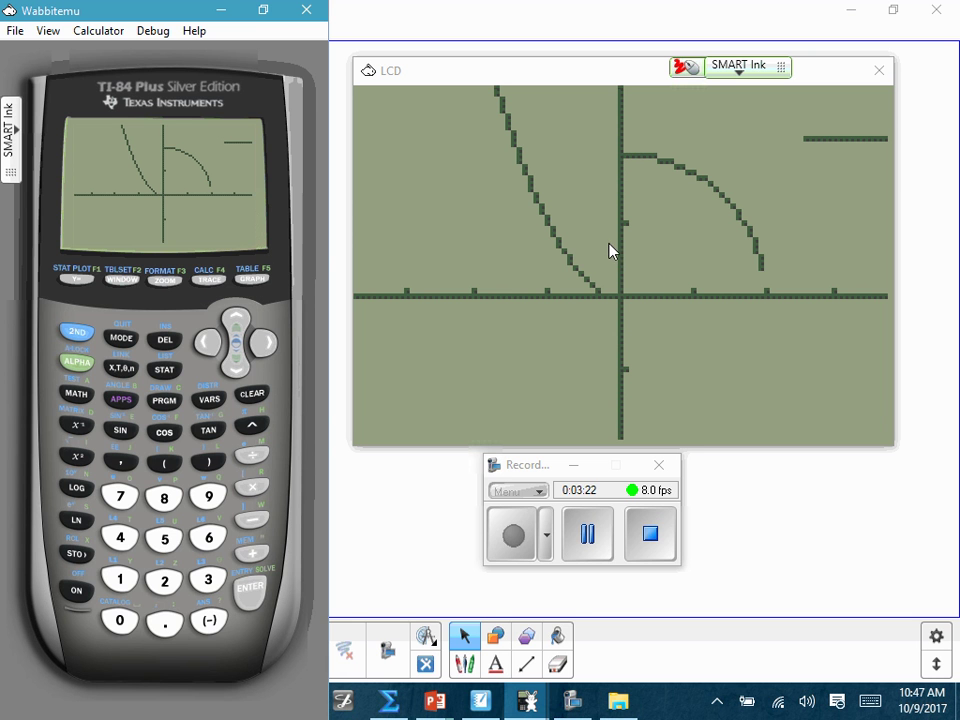
- Switch the ink pen to a medium-width blue stroke
{"action": "left_click", "coordinate": [739, 68]}
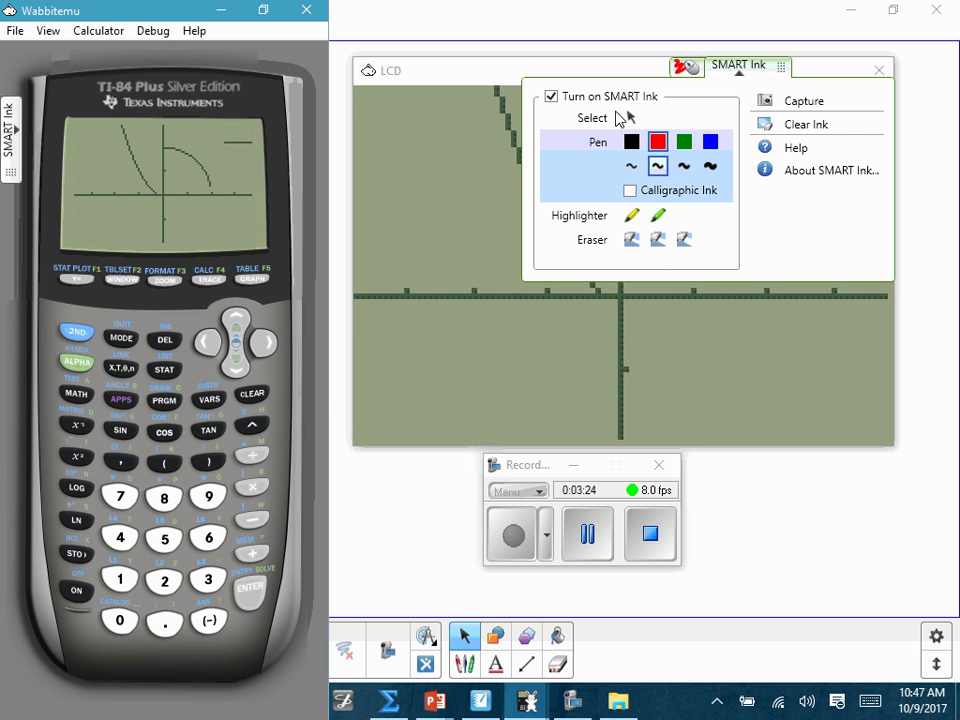
{"action": "left_click", "coordinate": [684, 166]}
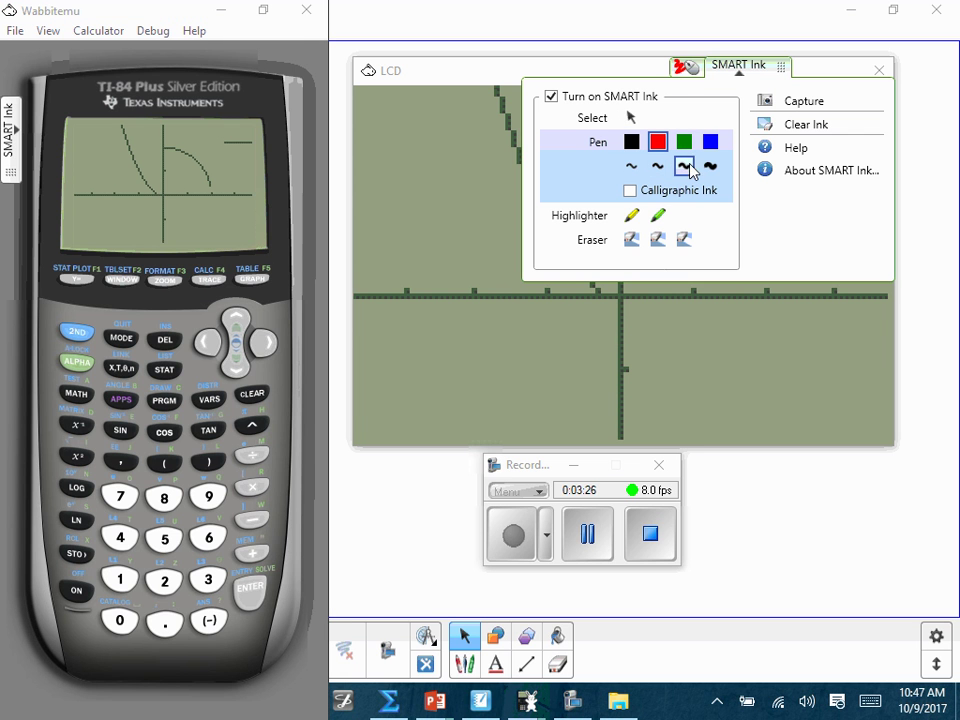
{"action": "left_click", "coordinate": [710, 142]}
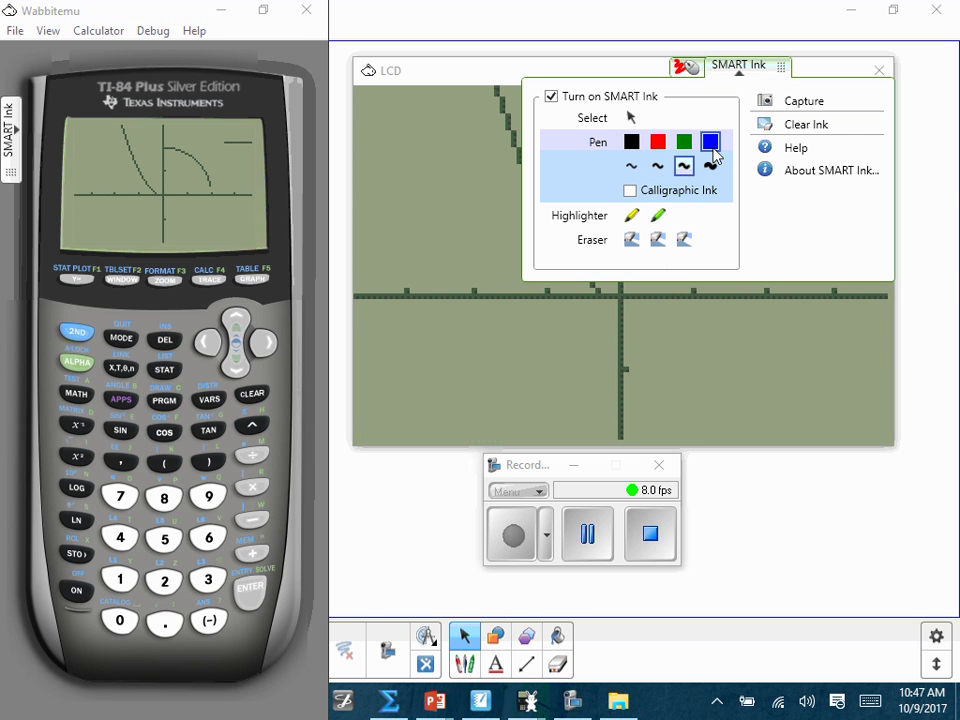
{"action": "left_click", "coordinate": [740, 70]}
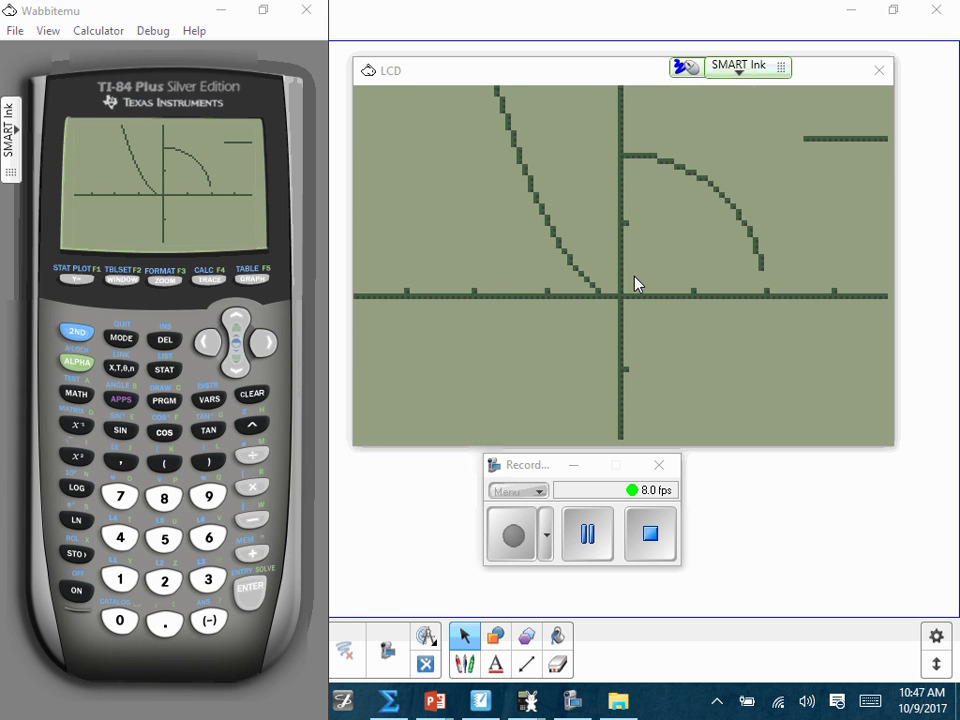
- Return to the graph and place blue dots at the origin (0,0) and at (0,2)
{"action": "left_click", "coordinate": [77, 279]}
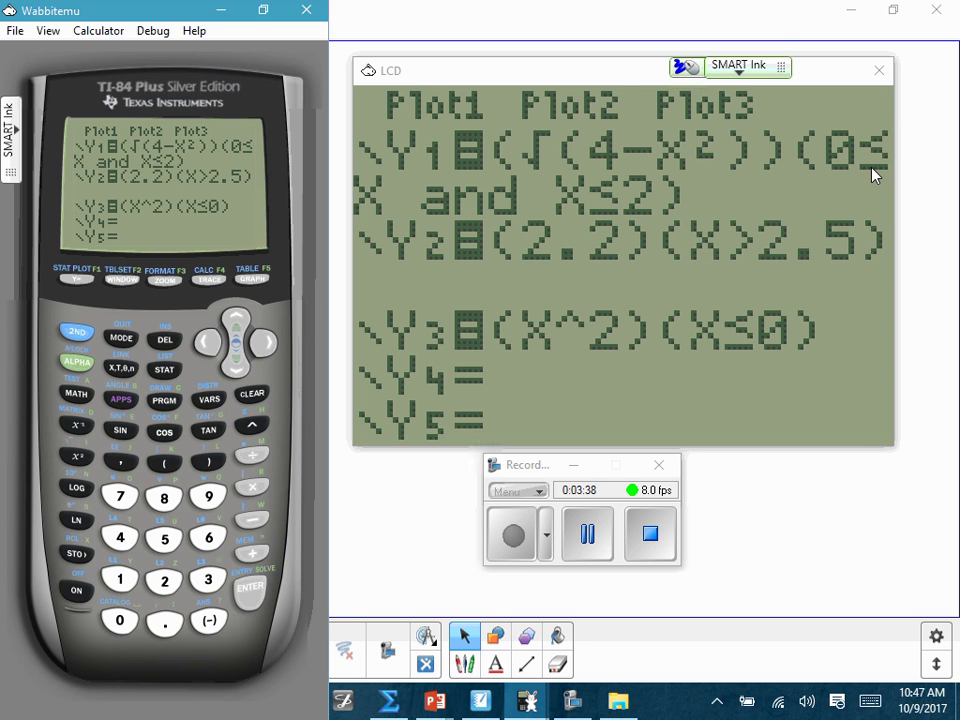
{"action": "left_click", "coordinate": [252, 279]}
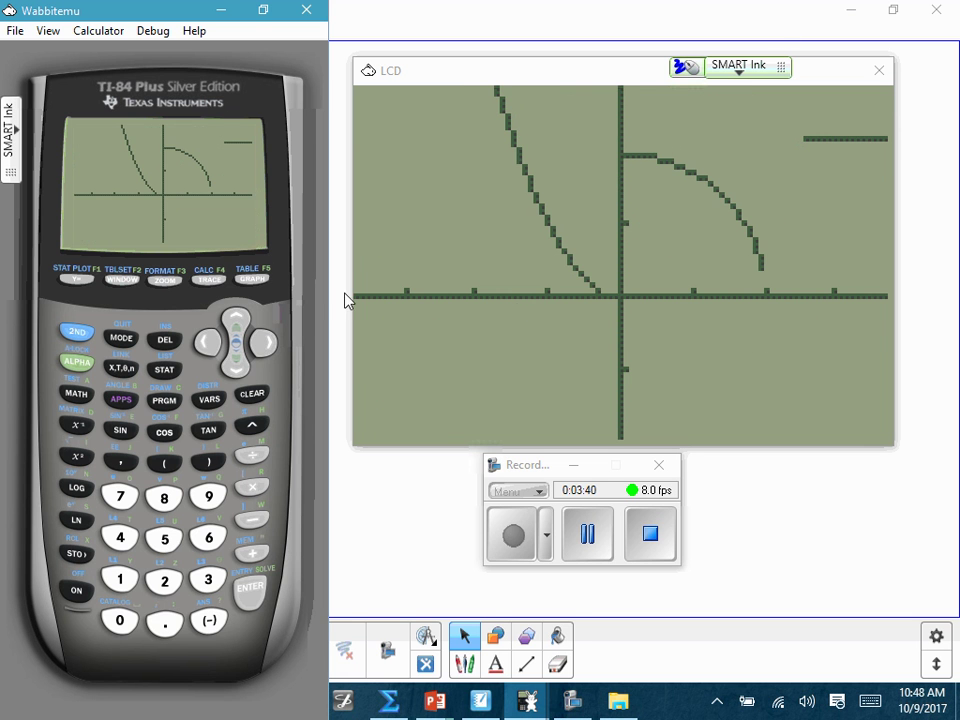
{"action": "left_click", "coordinate": [619, 294]}
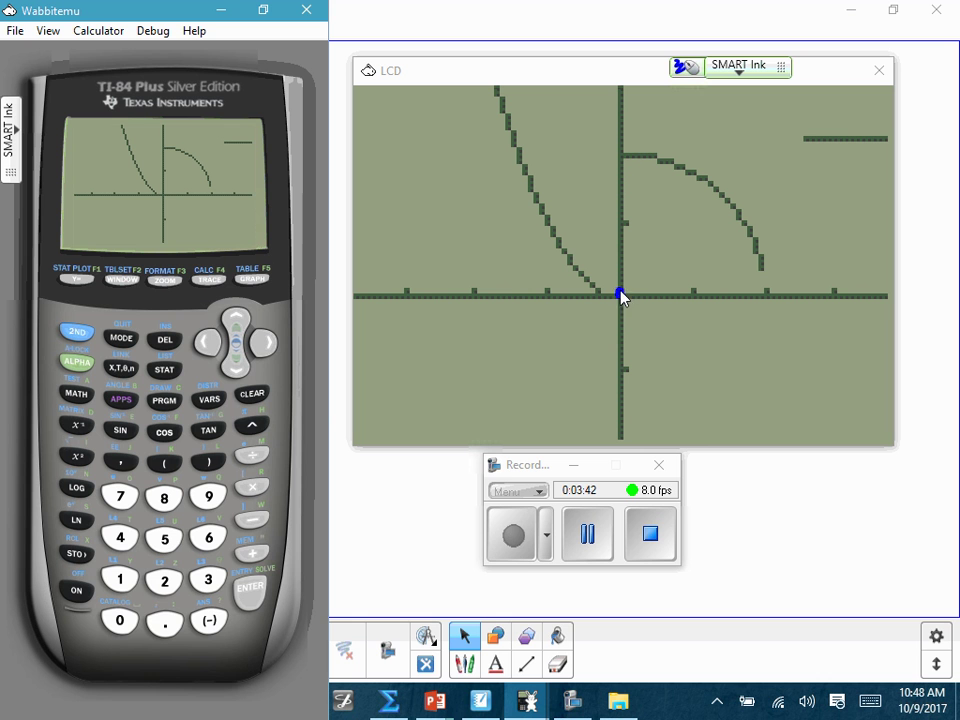
{"action": "left_click", "coordinate": [621, 156]}
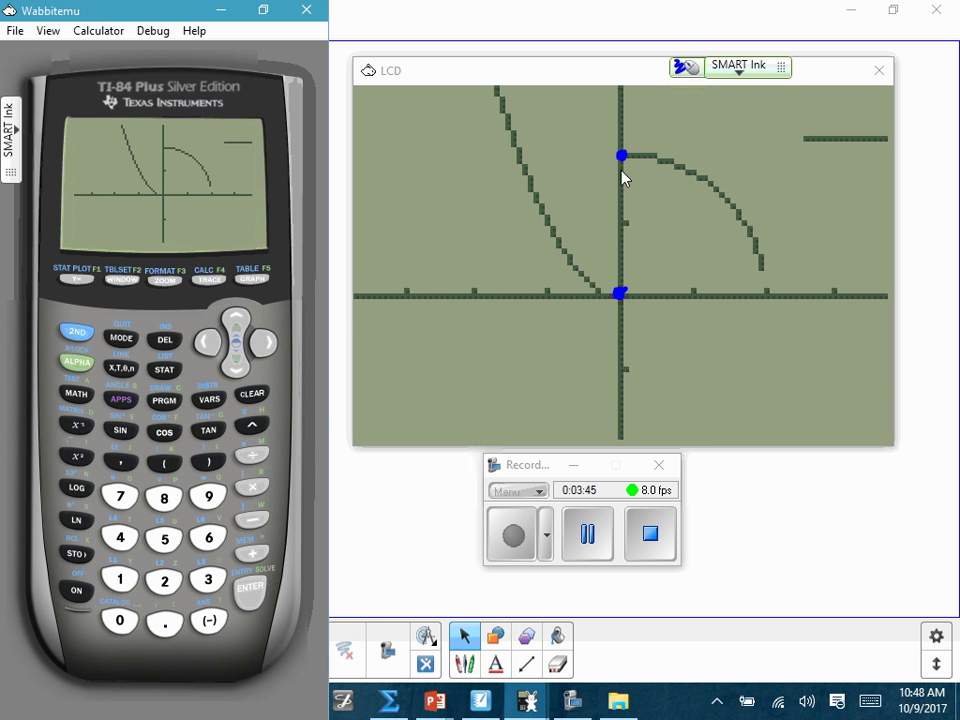